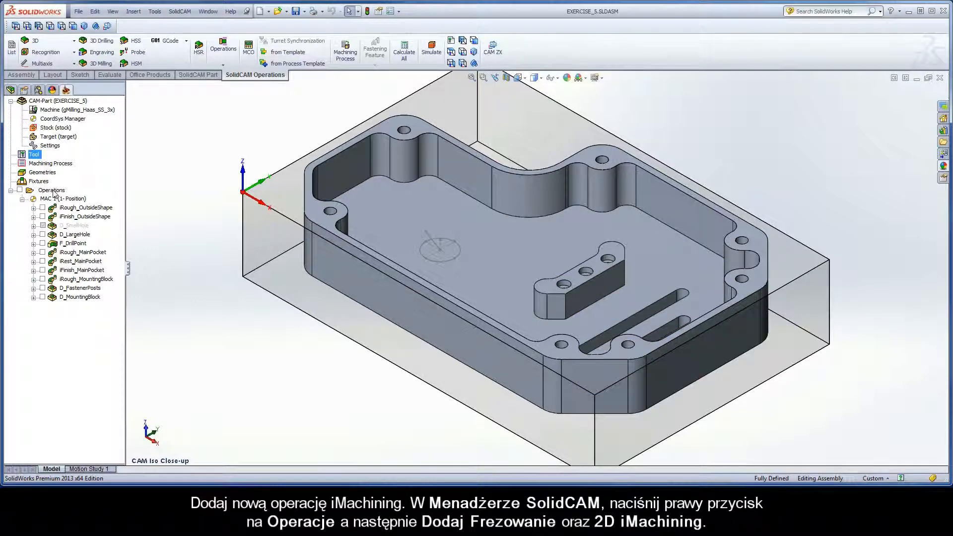
- Add a new 2D iMachining milling operation to the CAM part's operations
right_click(54, 191)
mouse_move(99, 207)
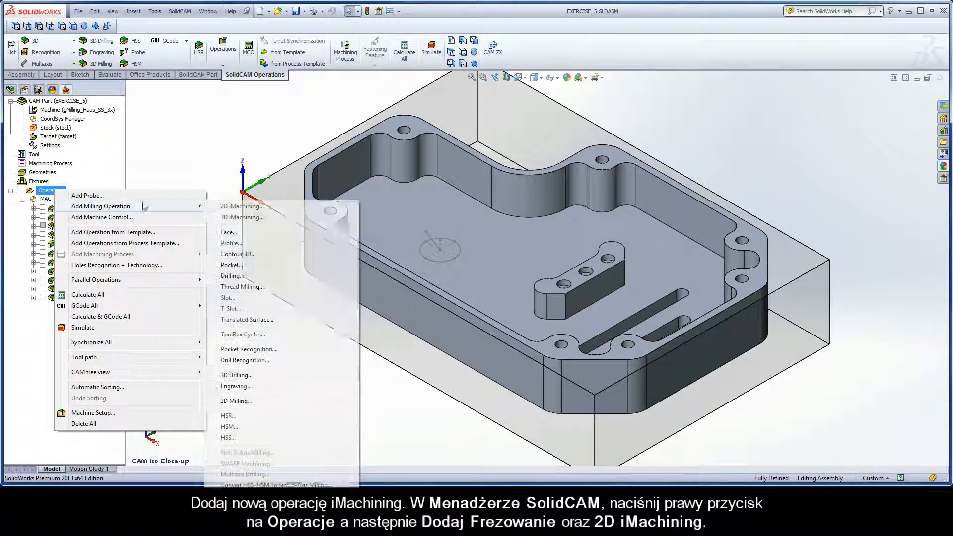
click(265, 207)
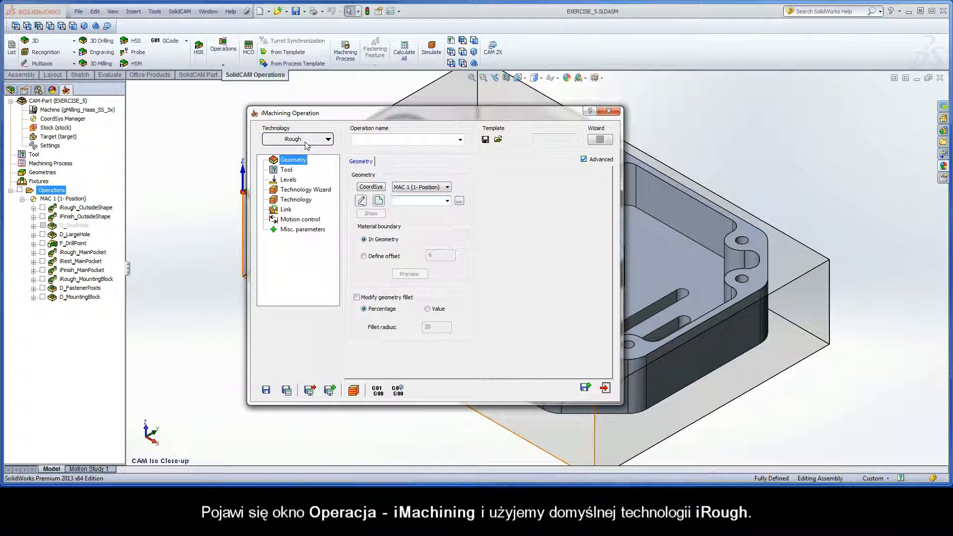
- Define a new machining geometry from the upper edges of the three counterbores on the mounting block, accepting each as a closed chain
click(379, 201)
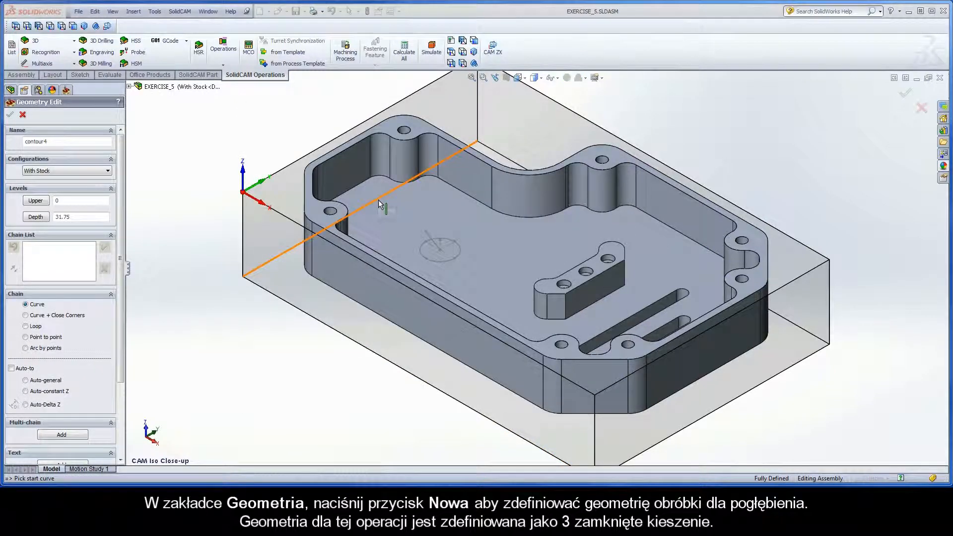
right_click(154, 172)
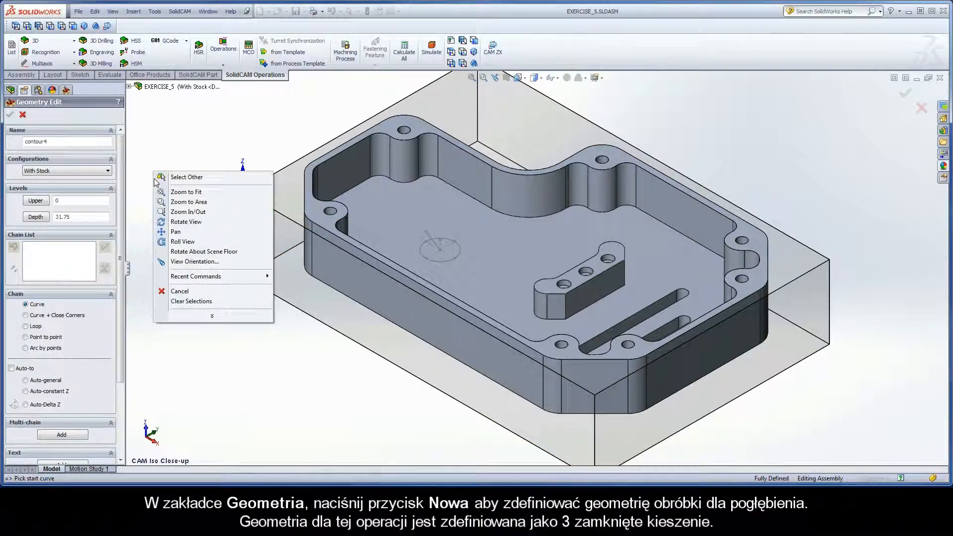
click(161, 260)
click(160, 282)
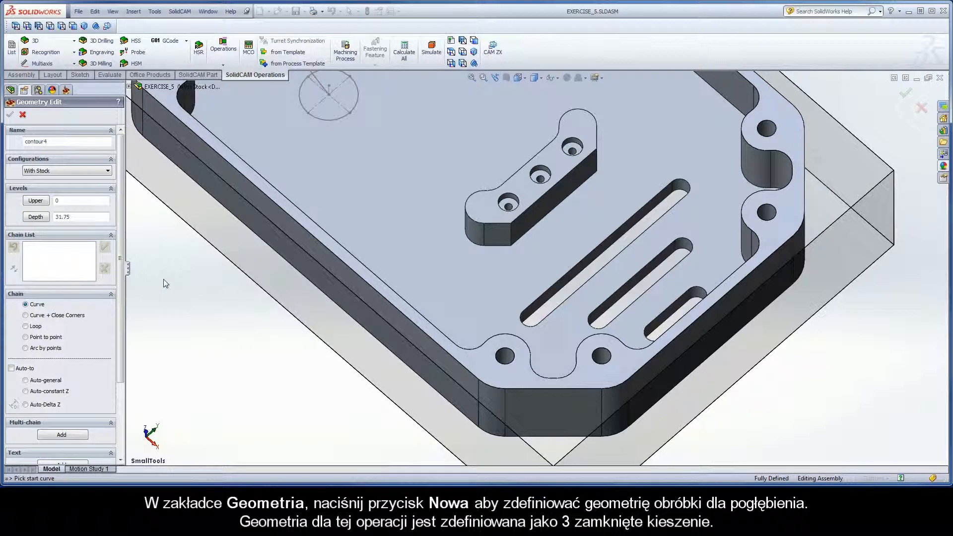
click(518, 204)
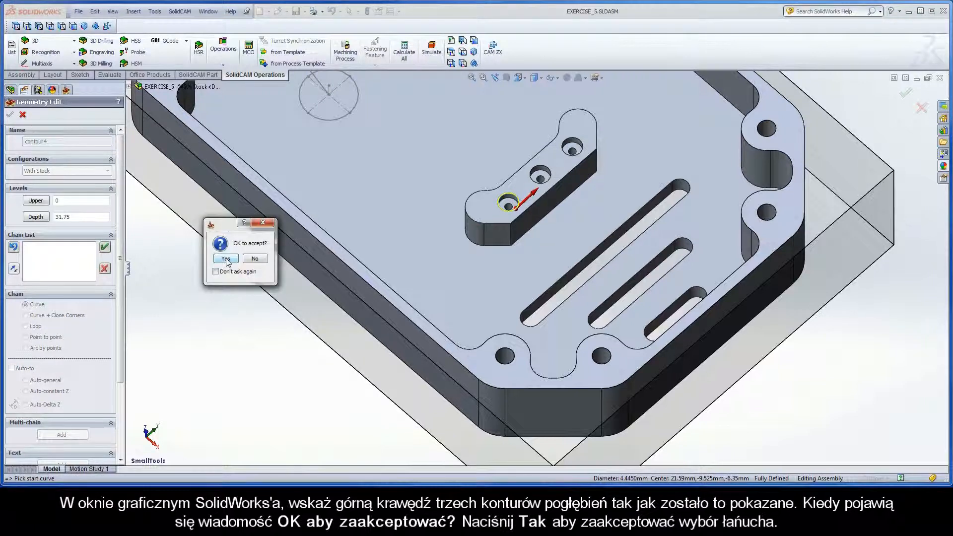
click(226, 260)
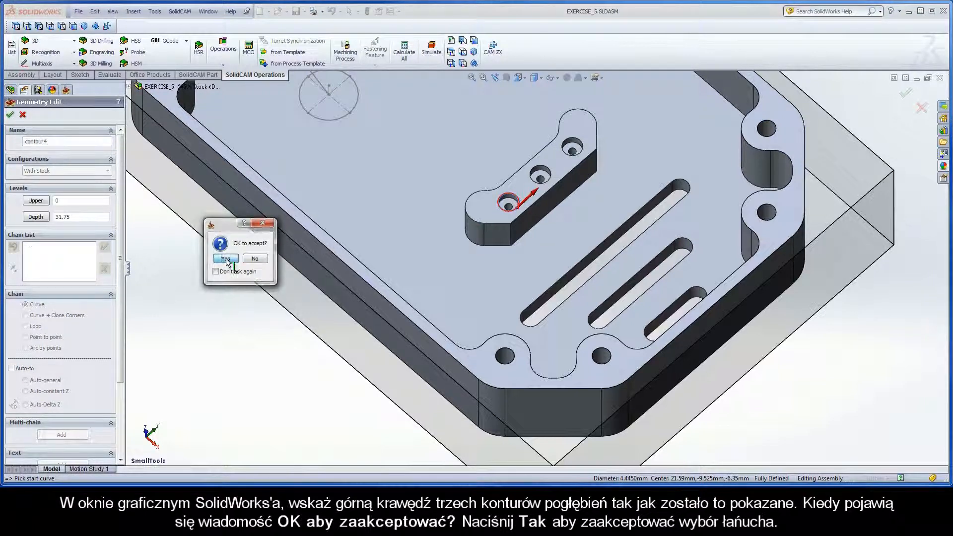
click(552, 168)
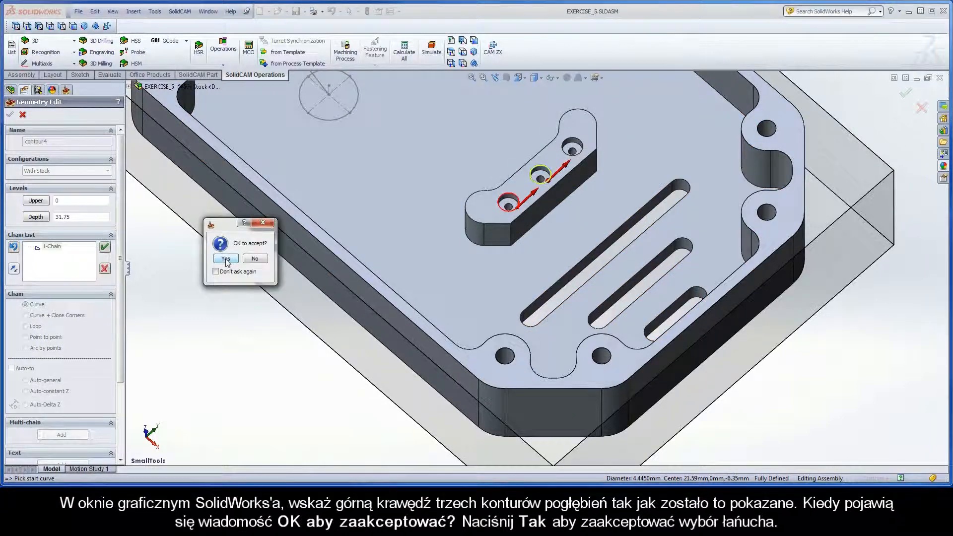
click(225, 259)
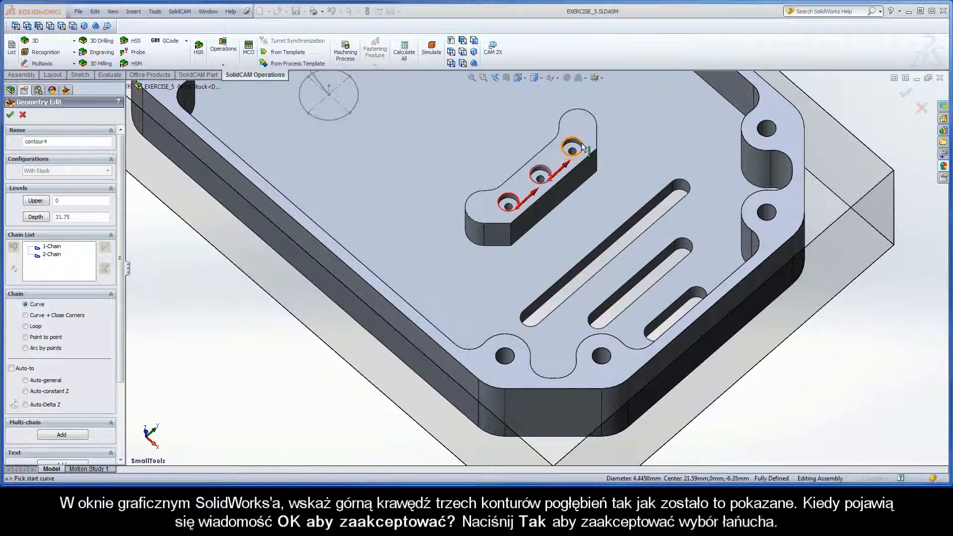
click(582, 144)
click(226, 259)
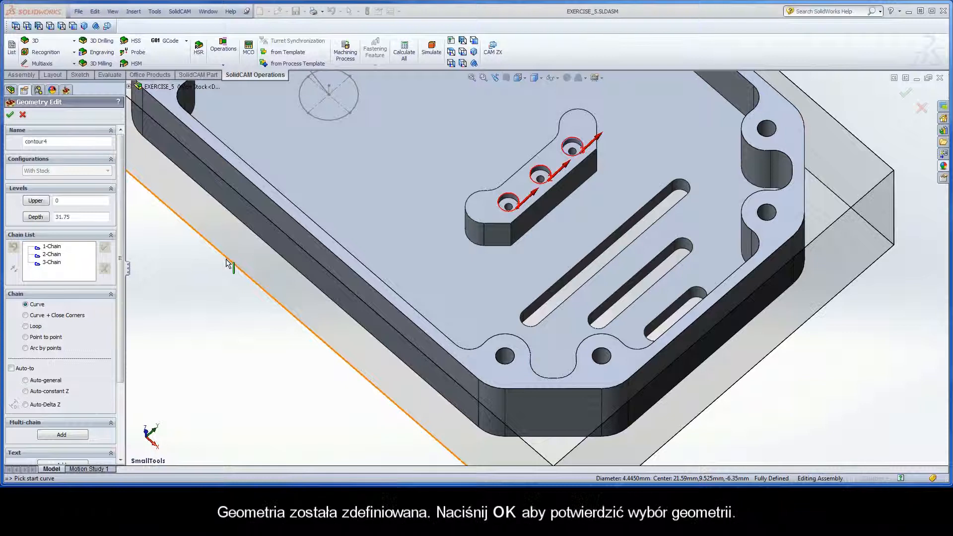
click(10, 115)
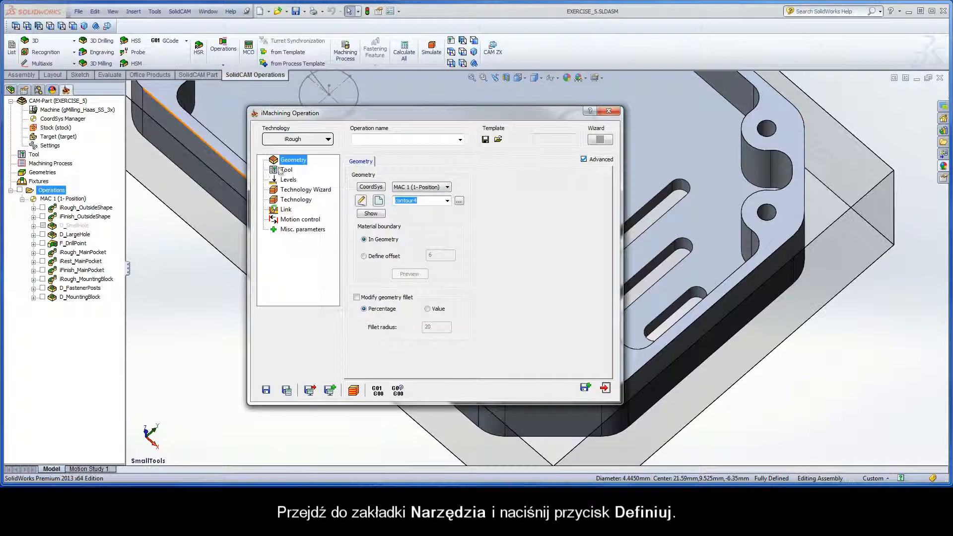
- Assign tool number 6, the 1.5 mm end mill, to the operation from the part tool table
click(292, 171)
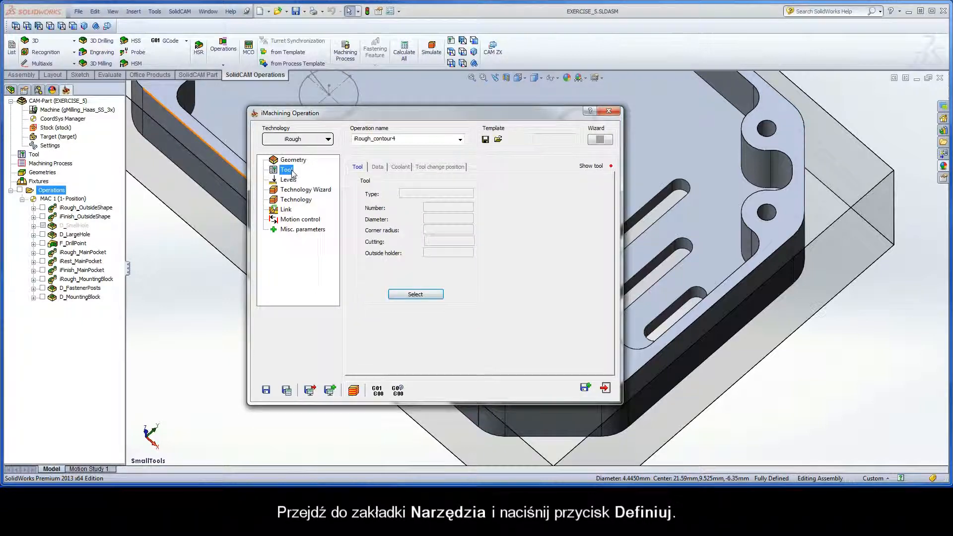
click(415, 295)
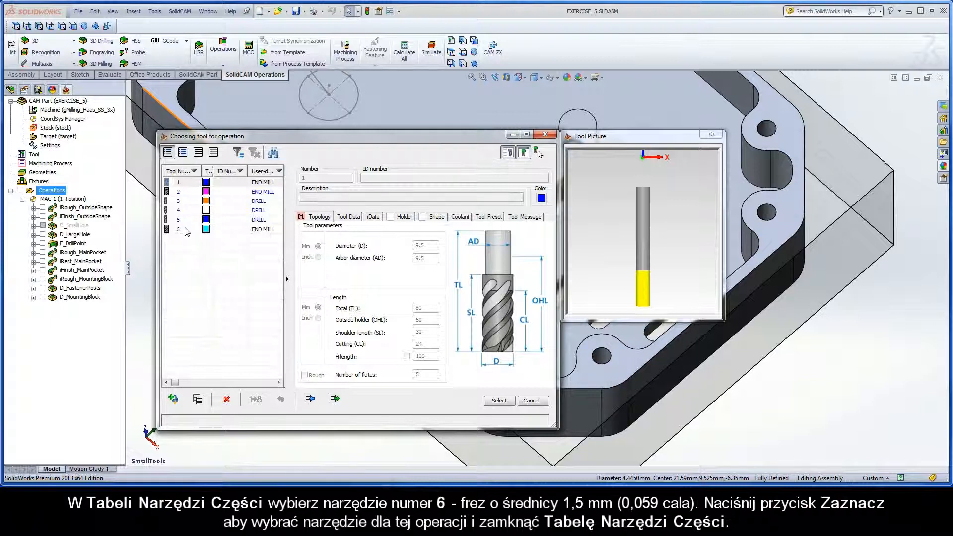
click(188, 229)
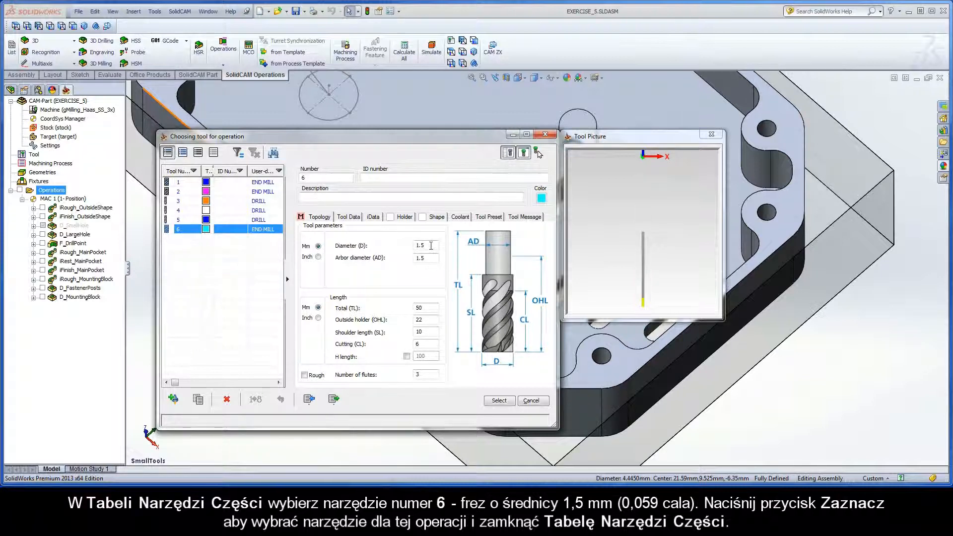
click(500, 402)
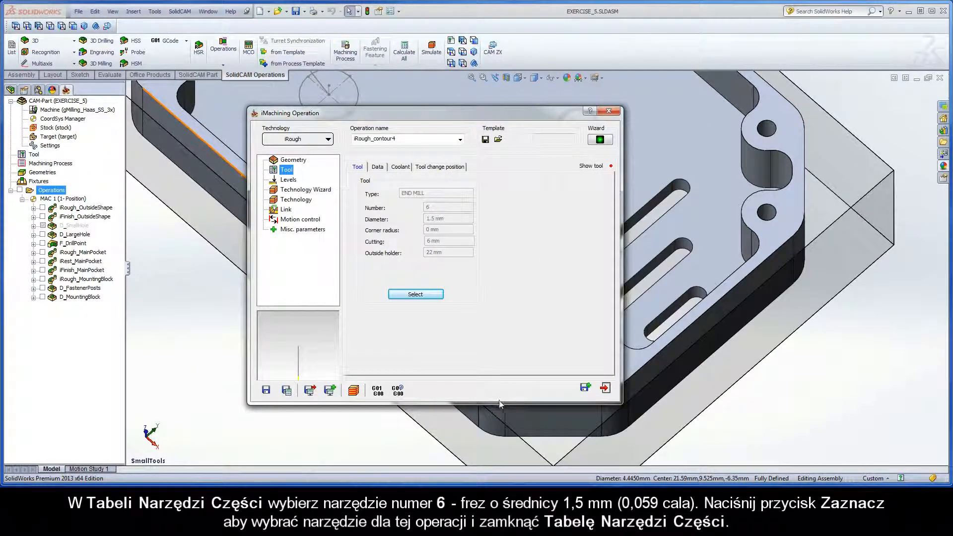
- Define the upper milling level from the mounting block's top face and the pocket depth from the floor of a counterbore
click(290, 180)
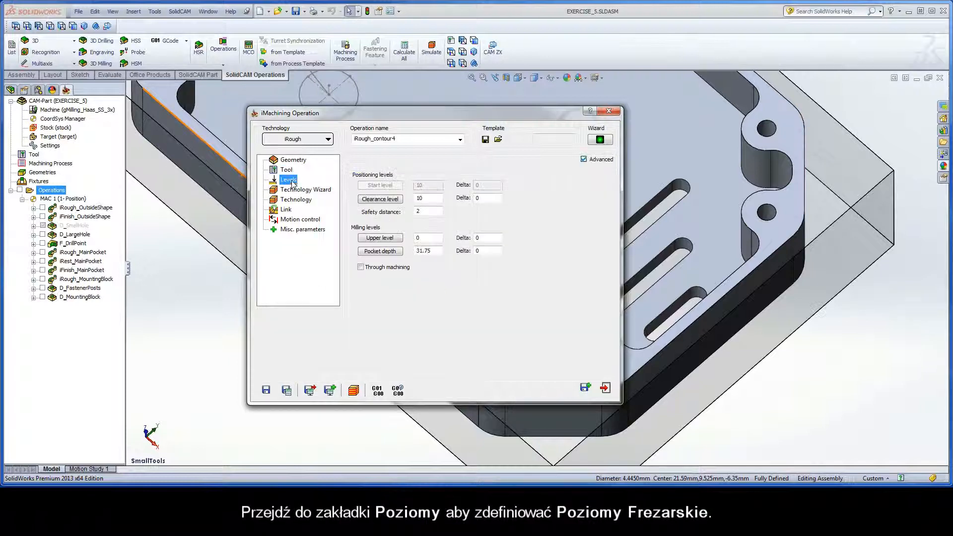
click(381, 239)
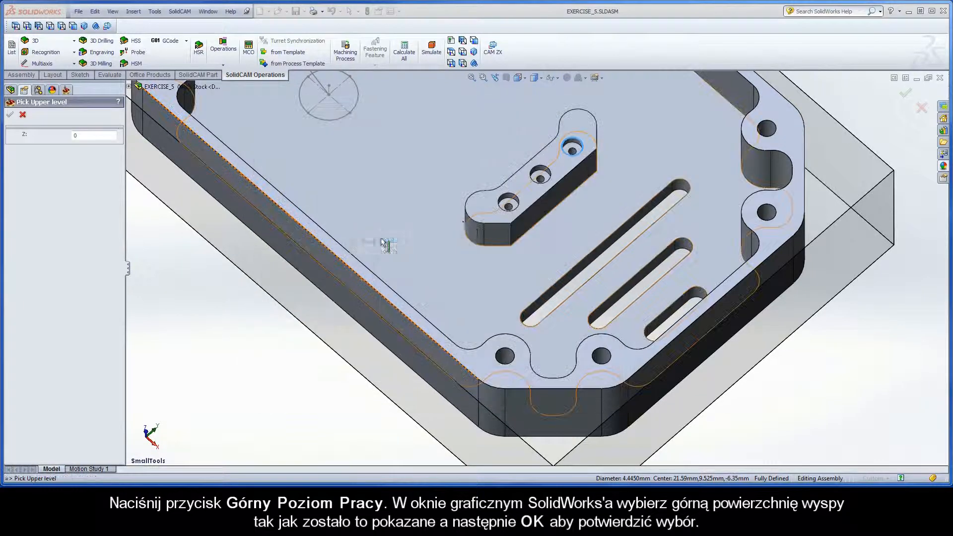
click(481, 207)
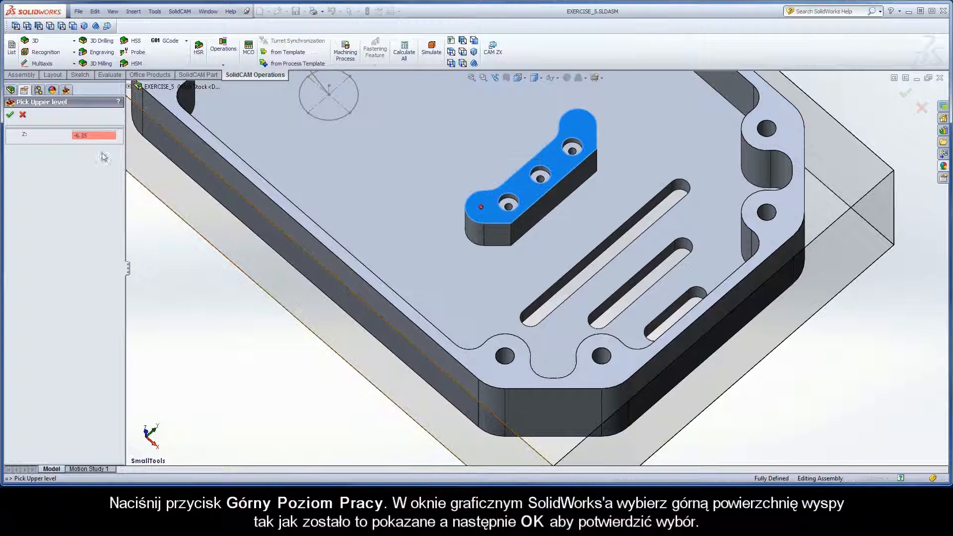
click(9, 117)
click(380, 251)
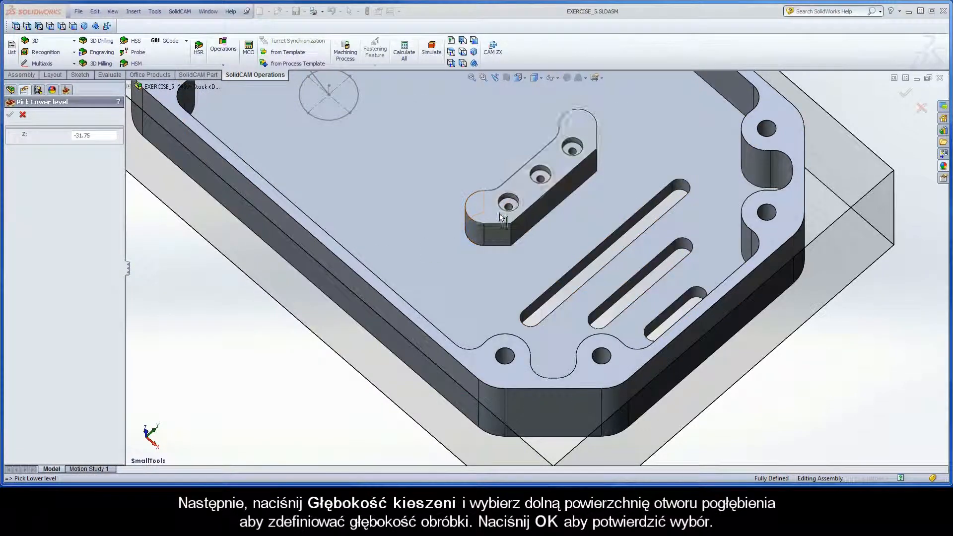
click(513, 203)
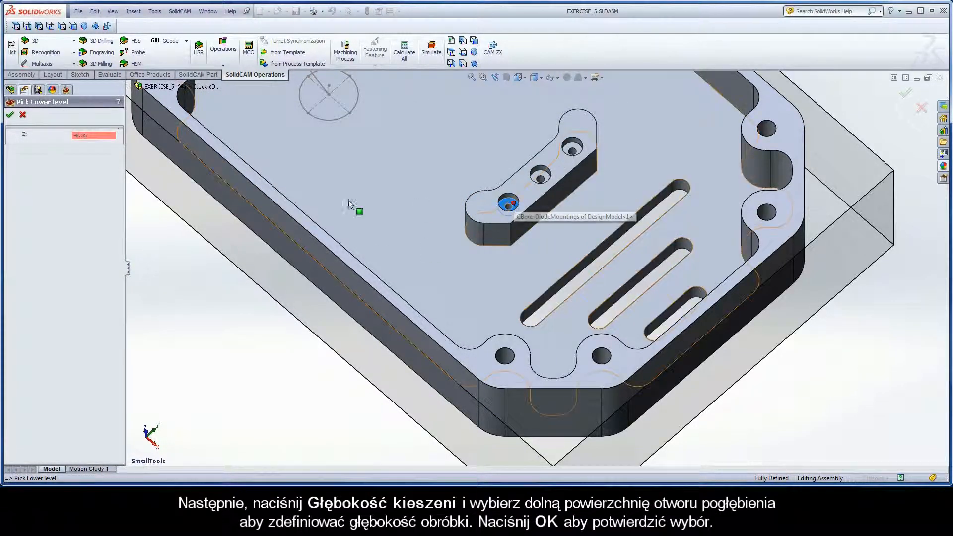
click(10, 116)
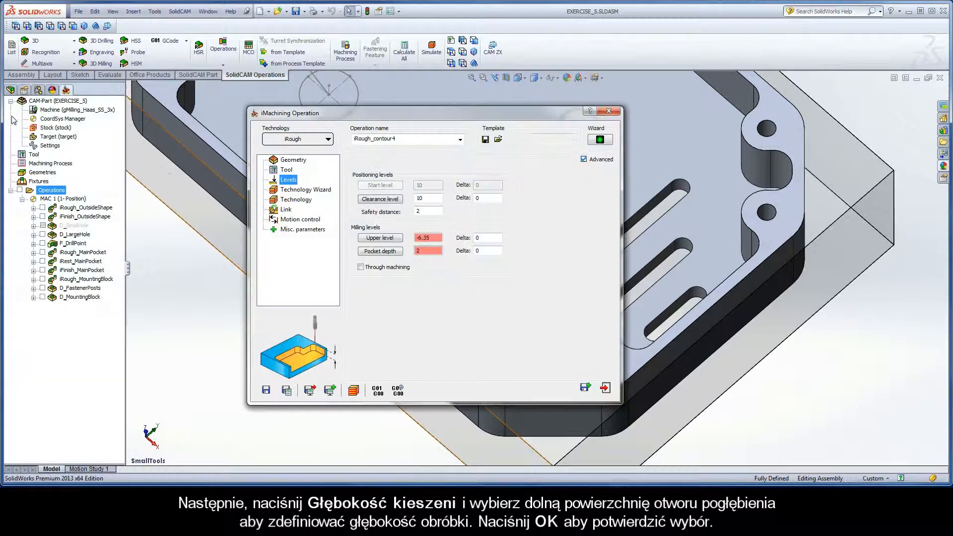
- Lower the machining level in the Technology Wizard to 1
click(293, 190)
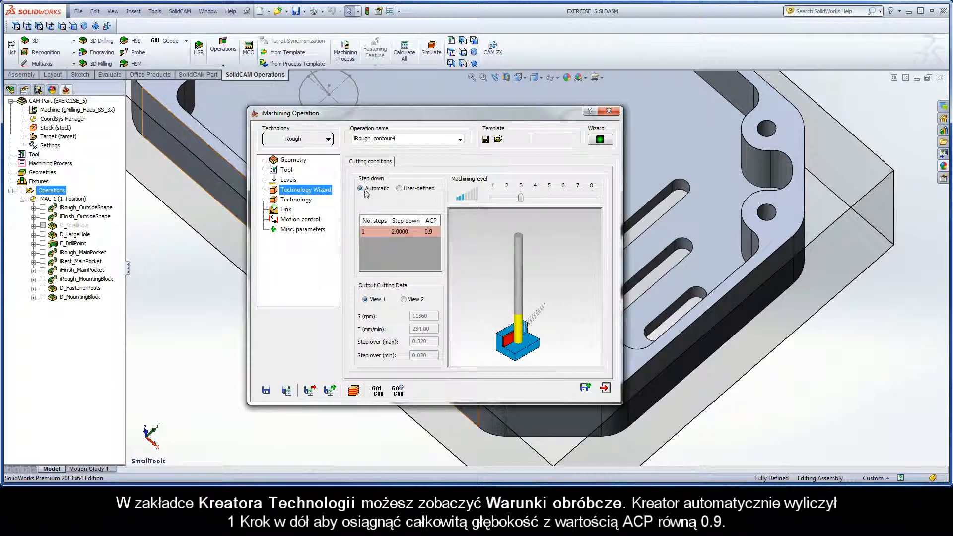
mouse_move(363, 193)
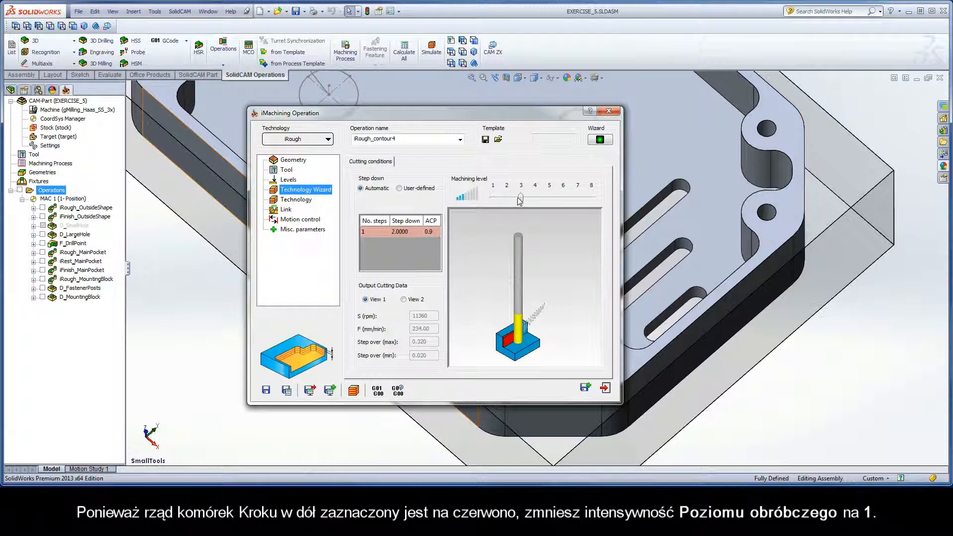
drag(520, 198, 493, 197)
- Set the operation's wall/island offset to 0.06 mm
click(299, 200)
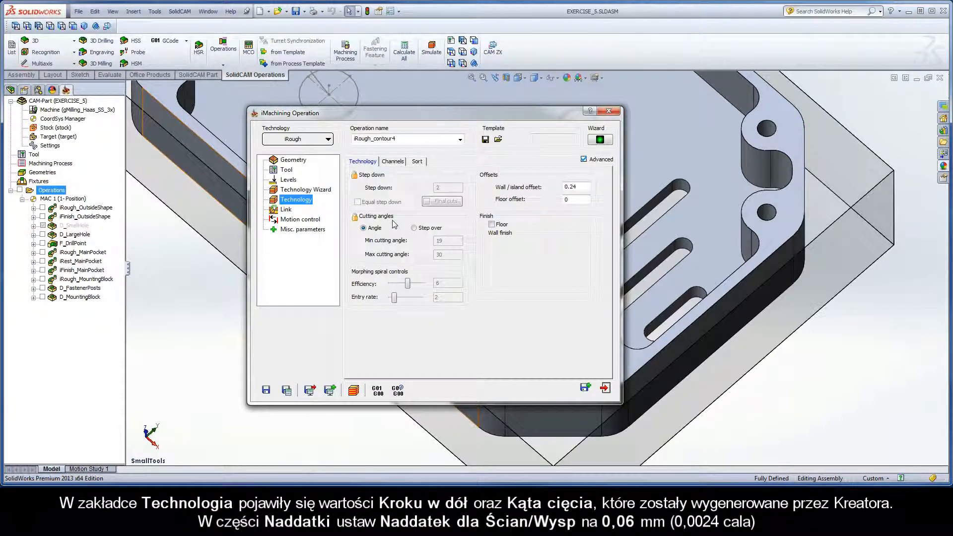
click(582, 187)
drag(572, 187, 567, 188)
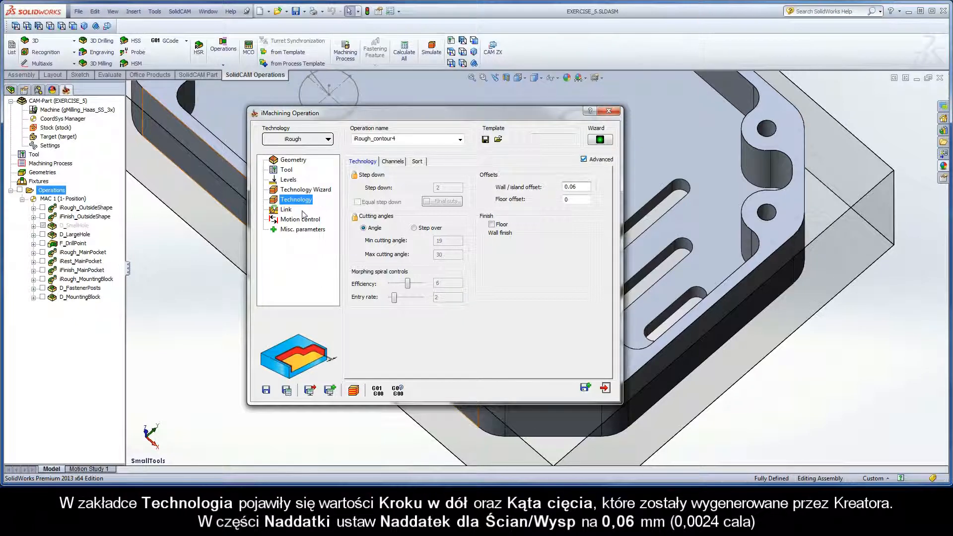
- Enable the use of pre-drilling operations for tool entry and choose the D_MountingBlock drilling operation
click(287, 213)
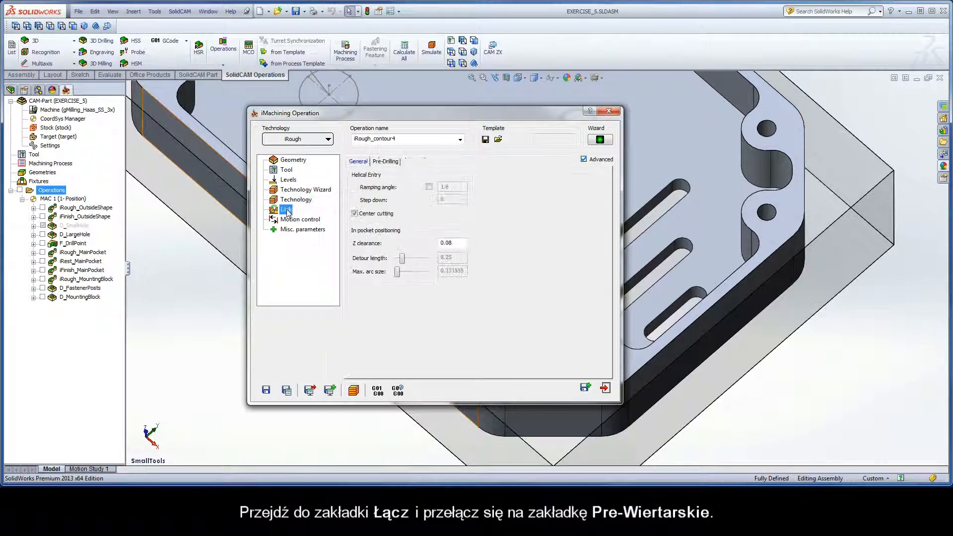
click(385, 162)
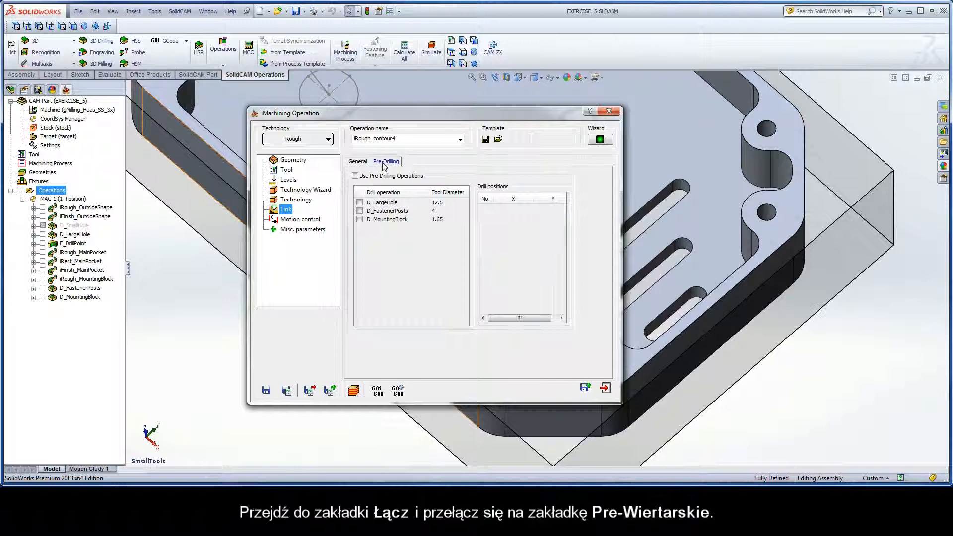
click(356, 176)
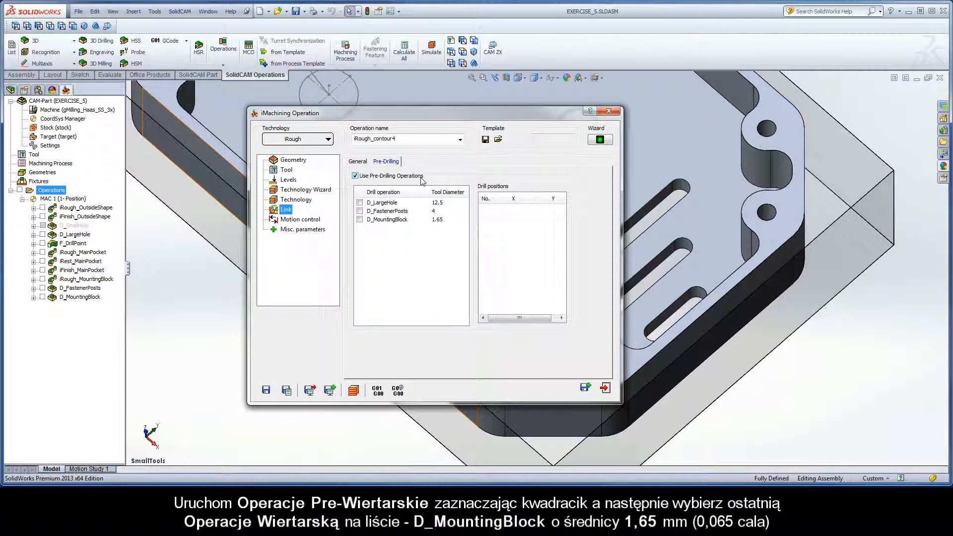
click(360, 219)
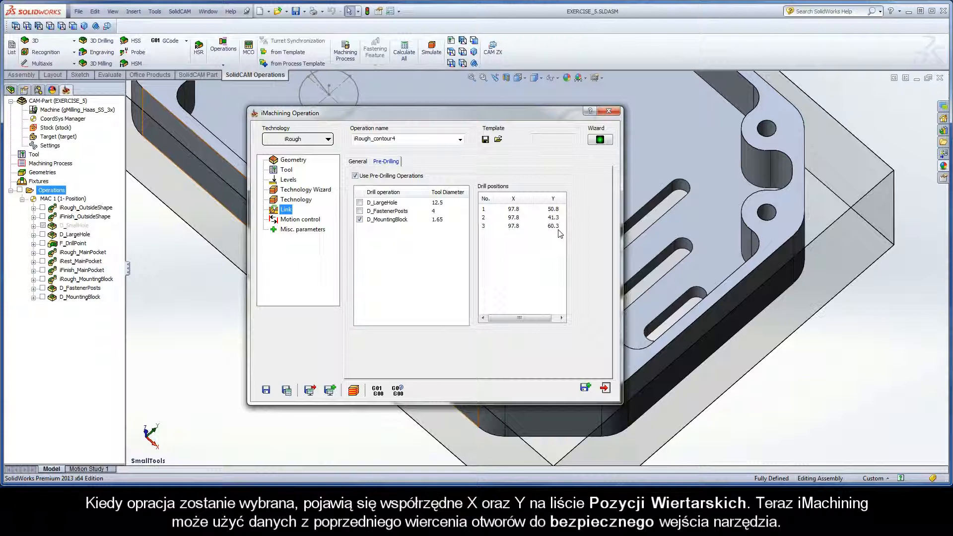
- Rename the operation iRough_Counterbores, then save and calculate it
click(401, 141)
drag(401, 140, 369, 140)
text(Counterbores)
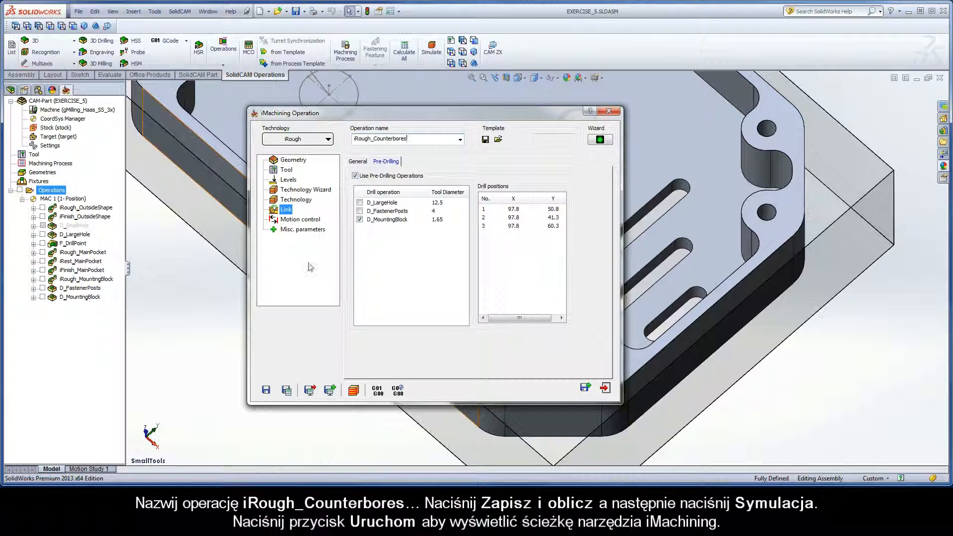
click(286, 390)
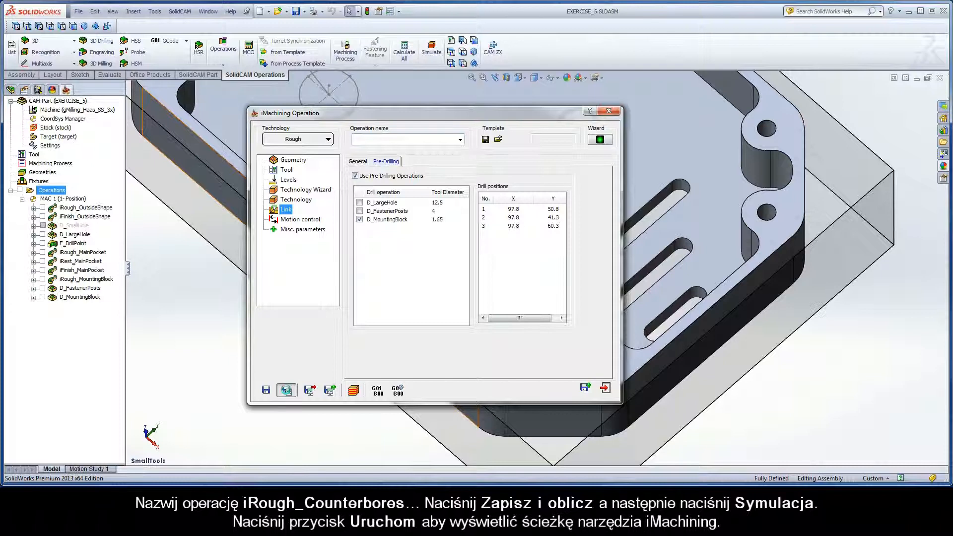
- Simulate the counterbore roughing tool path in Host CAD mode, adjusting the playback speed, and exit the simulation
click(354, 391)
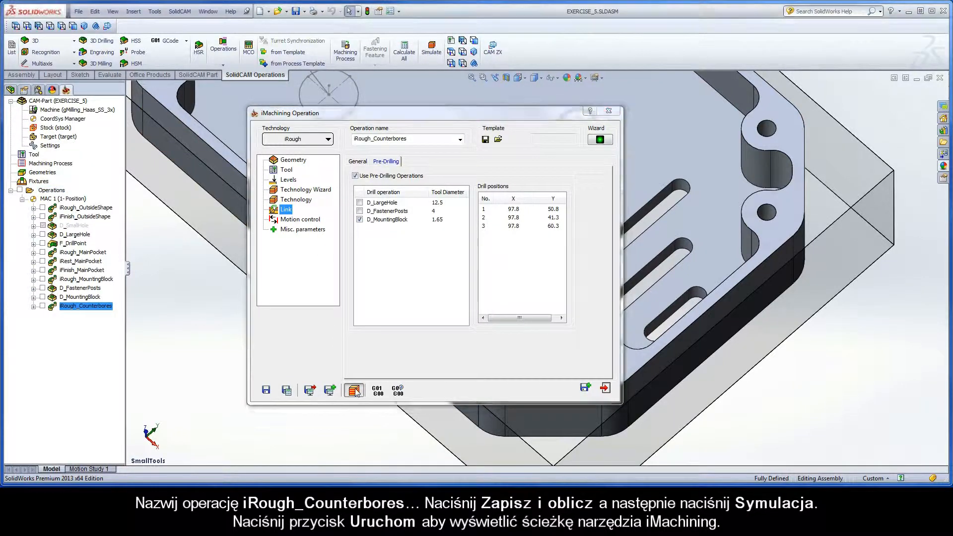
drag(182, 391, 155, 396)
click(171, 415)
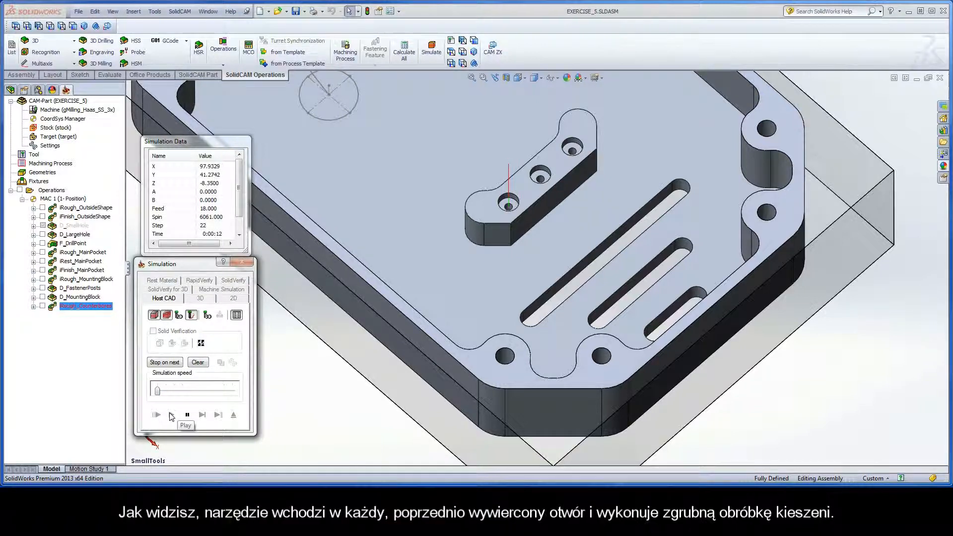
drag(158, 391, 183, 393)
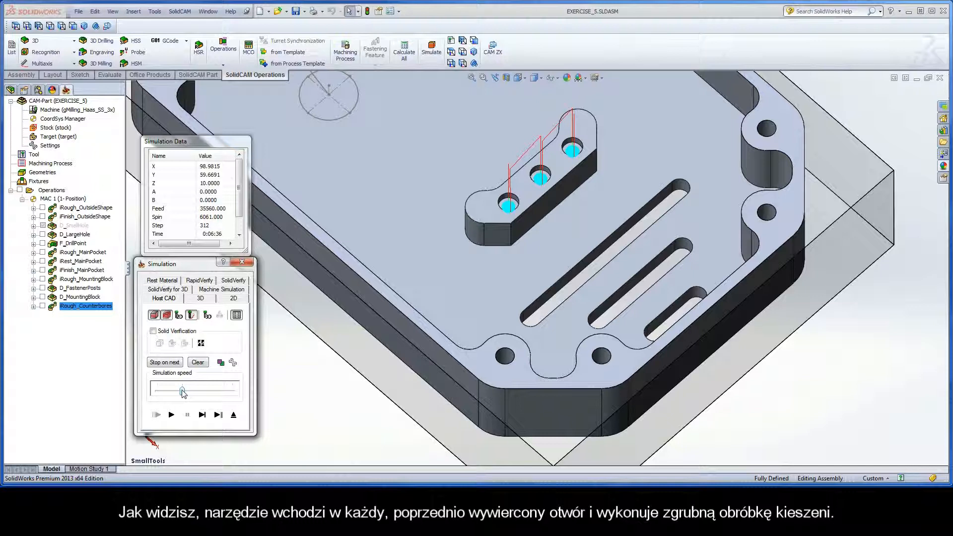
click(234, 415)
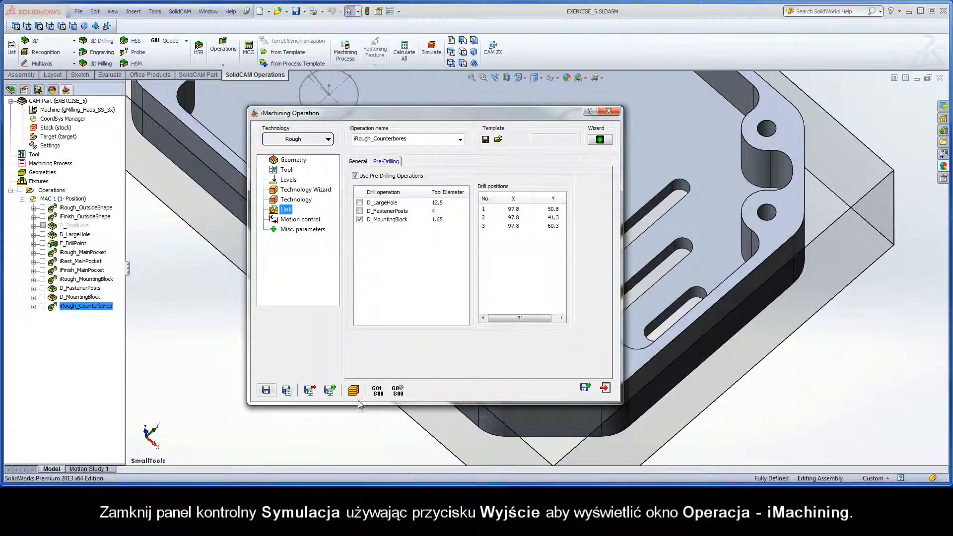
- Save and copy the counterbore roughing operation, and change the copy's technology to iFinish
click(586, 388)
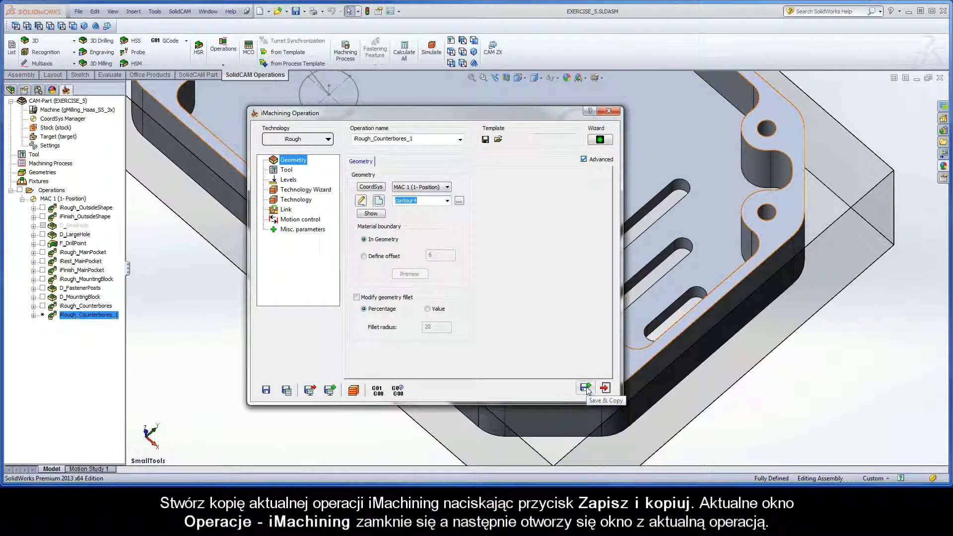
click(308, 142)
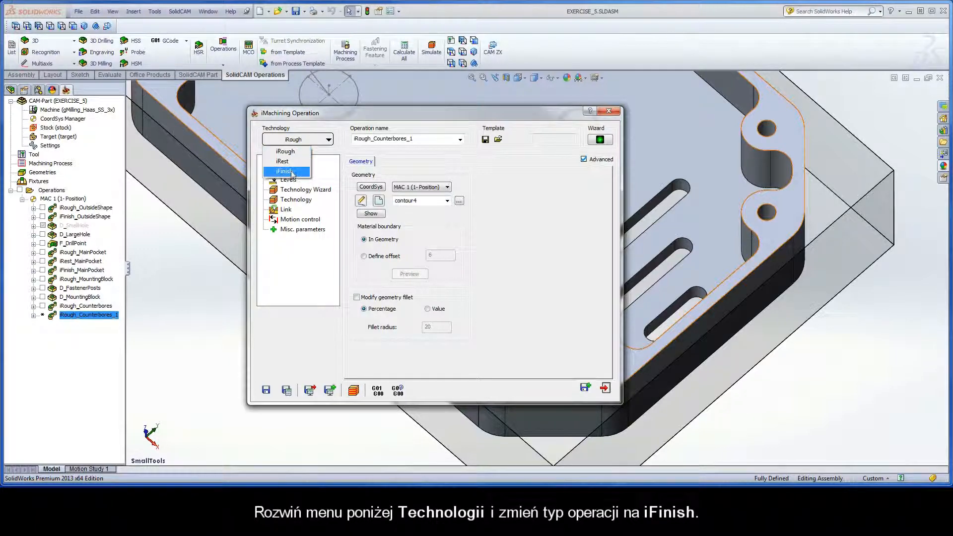
click(291, 171)
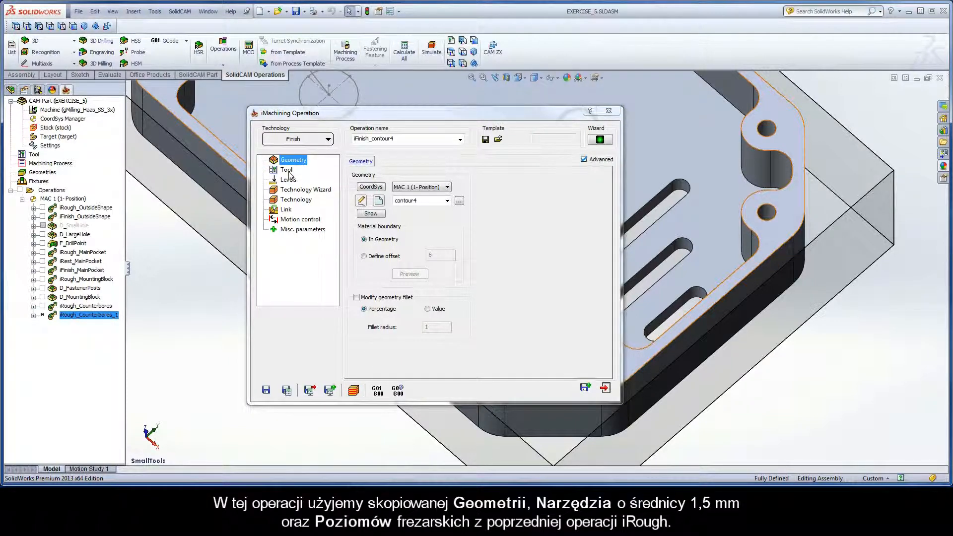
- Review the finishing operation's inherited tool and milling levels, its machining level, and its step down, cutting angles and offsets
click(288, 171)
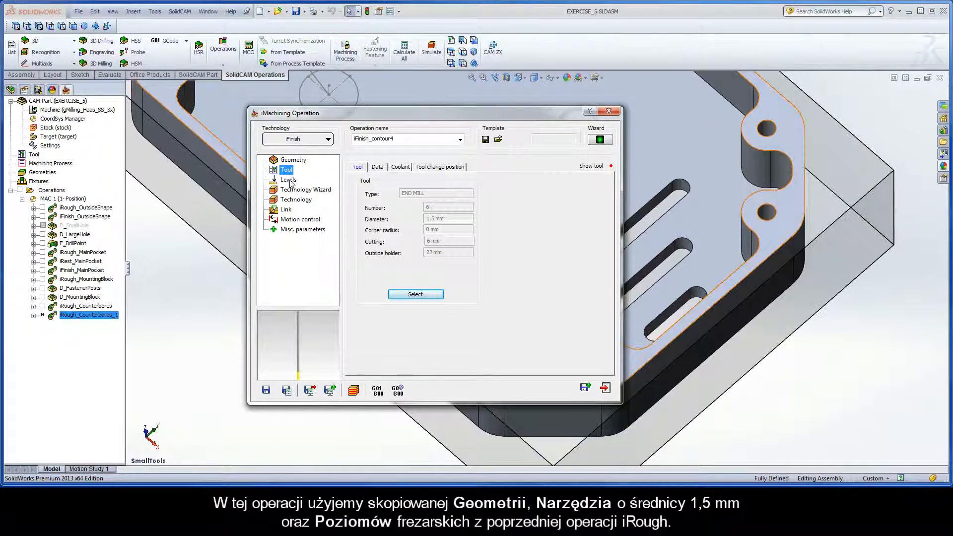
click(289, 180)
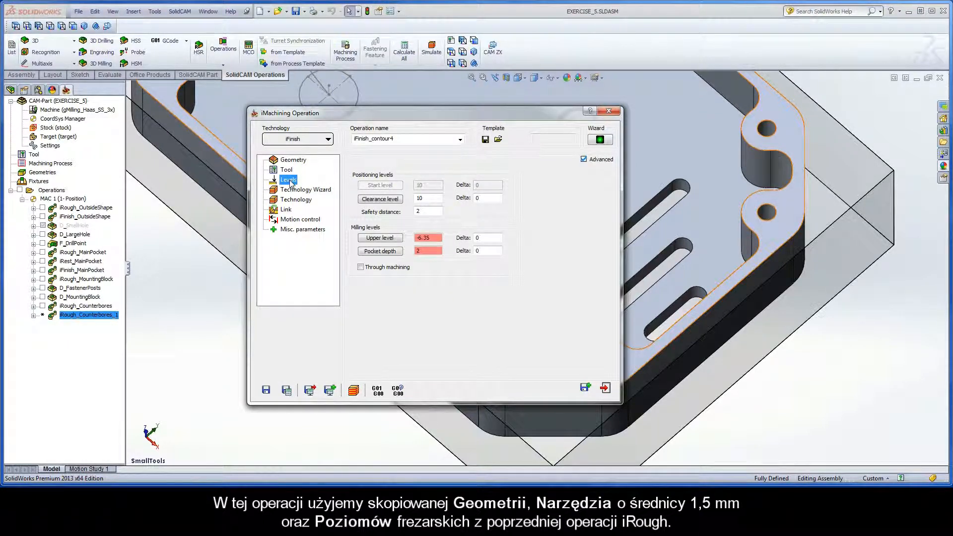
click(303, 190)
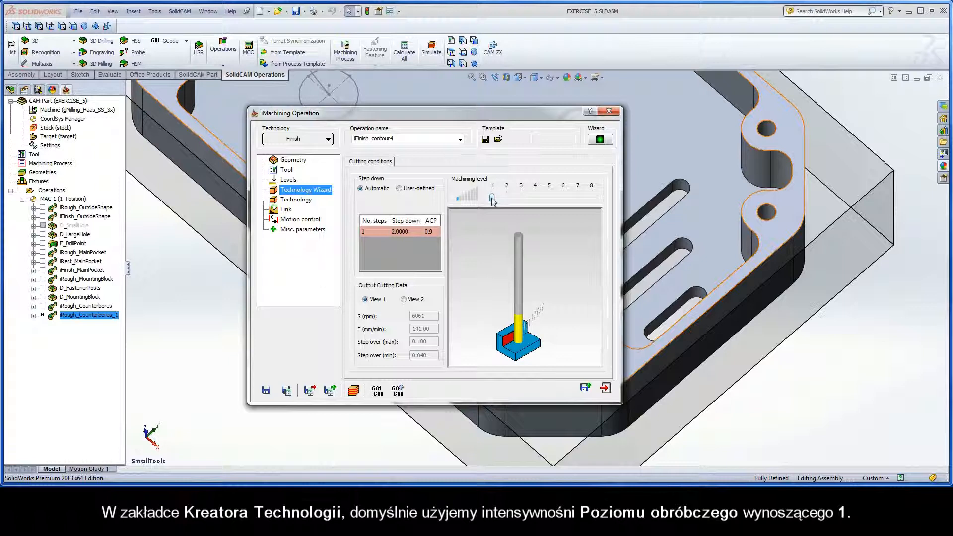
click(300, 200)
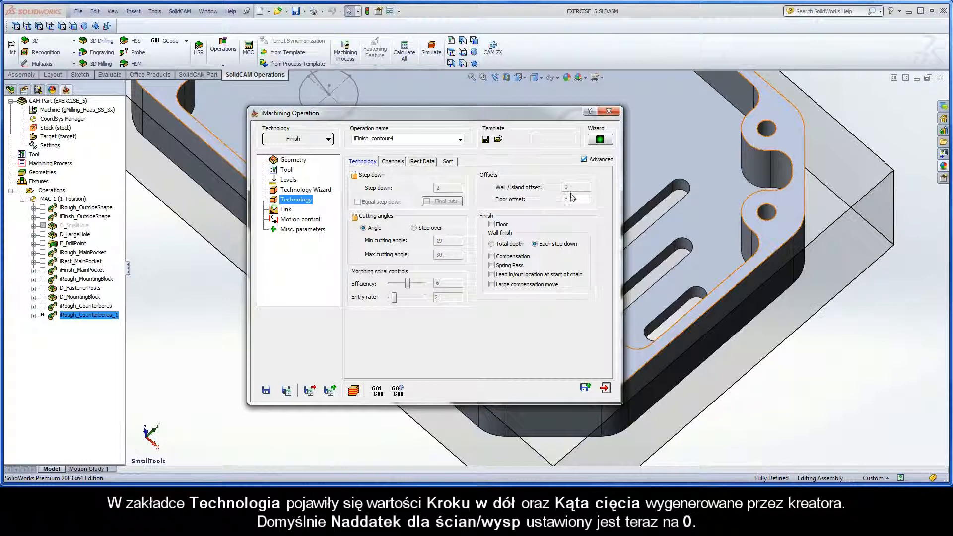
- Rename the finishing operation iFinish_Counterbores, then save and calculate it
double_click(396, 139)
drag(397, 138, 372, 138)
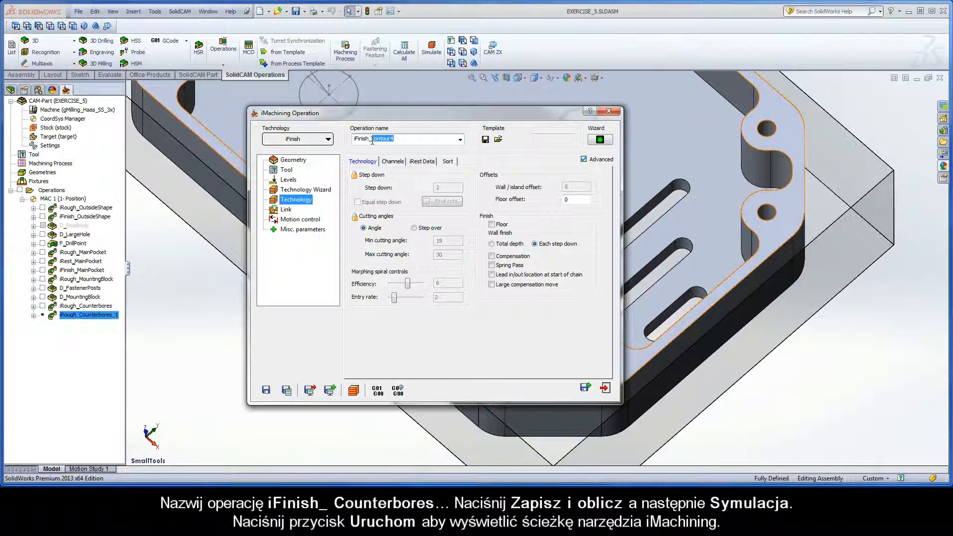
text(Counterbores)
click(286, 391)
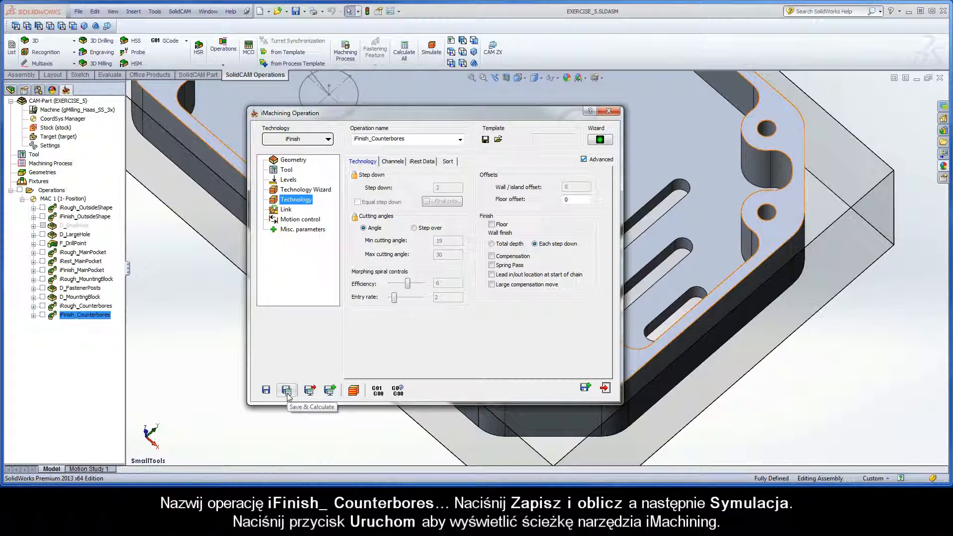
- Simulate the counterbore finishing tool path in Host CAD mode at a reduced speed, then exit the simulation and close the operation
click(353, 391)
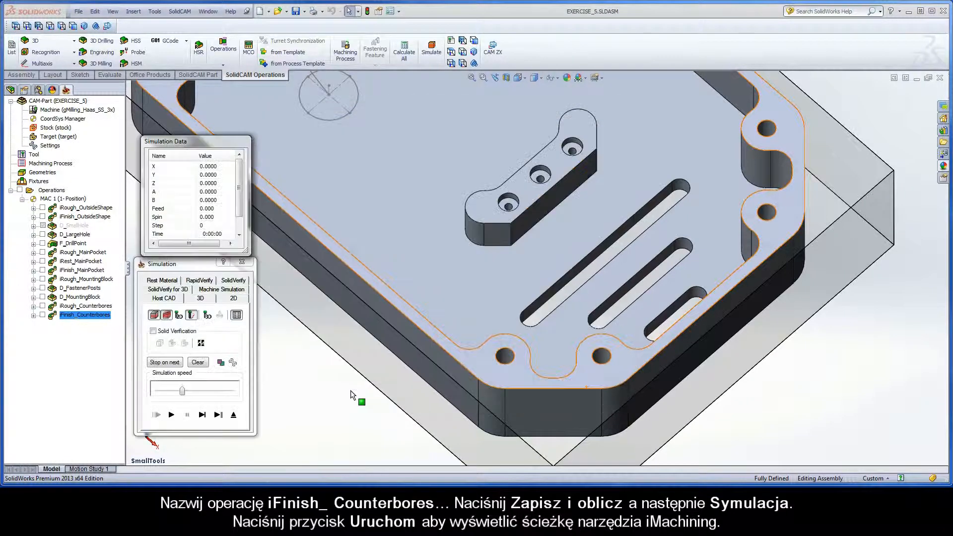
drag(182, 391, 151, 396)
click(171, 415)
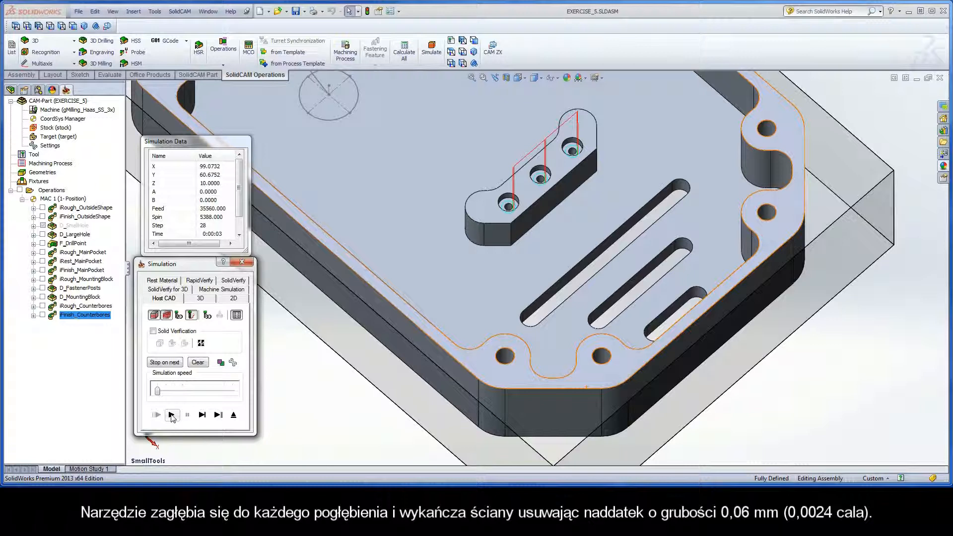
click(234, 416)
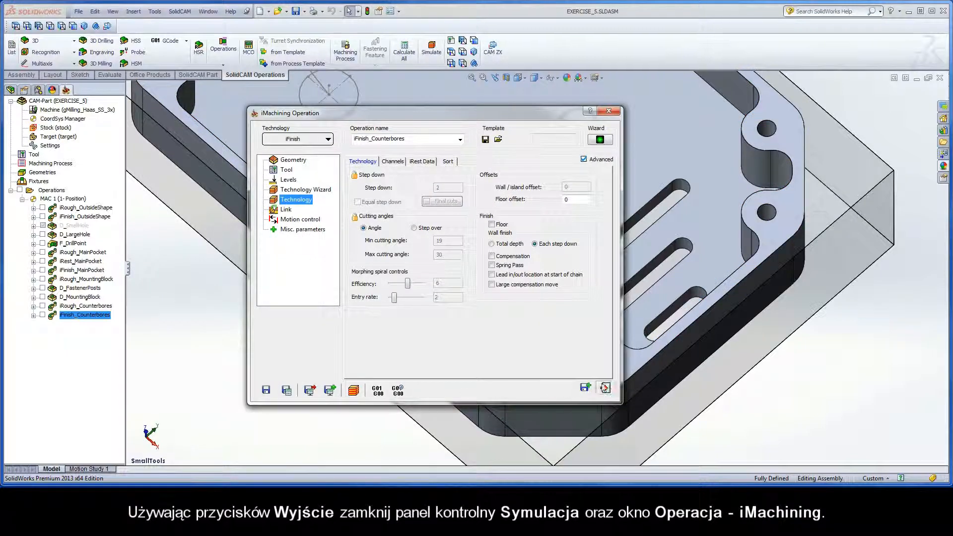
click(604, 387)
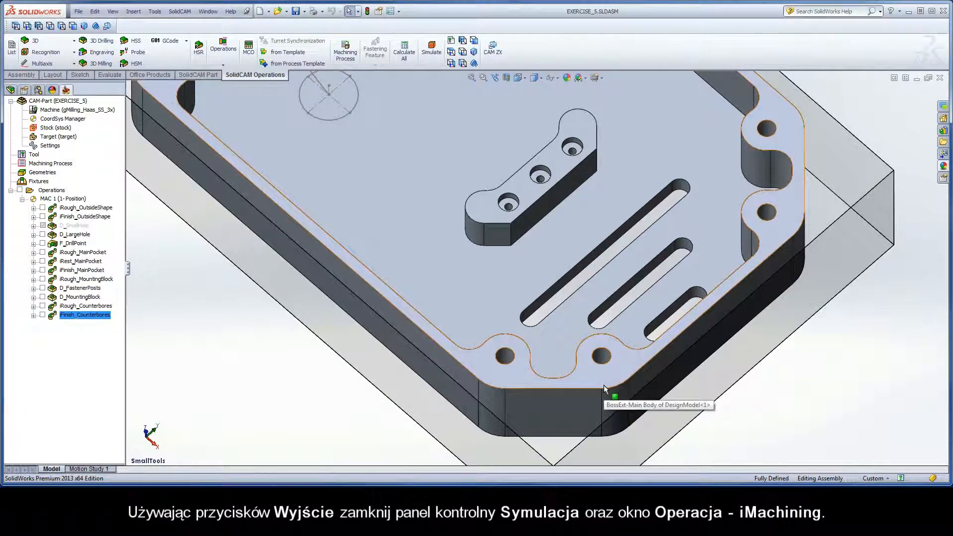